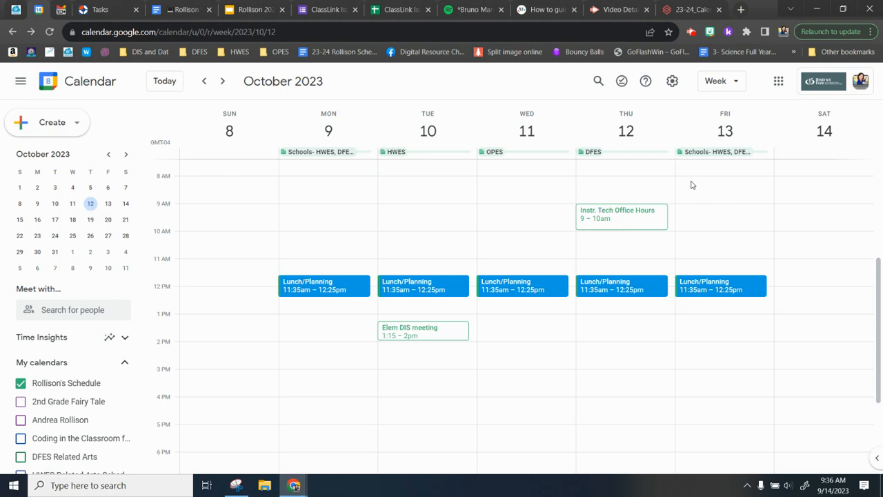
Start a Friday 8 AM entry titled 'Parent Conferences' as an appointment schedule
scroll(692, 184, "up", 1)
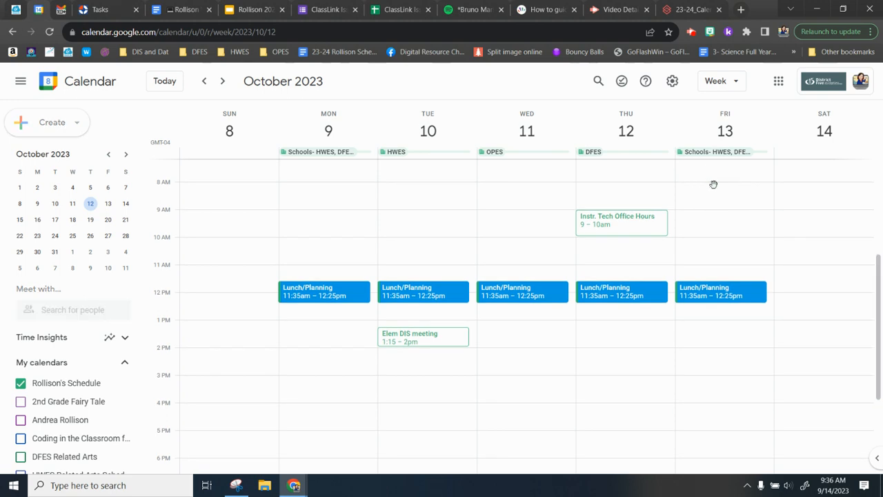
left_click(714, 189)
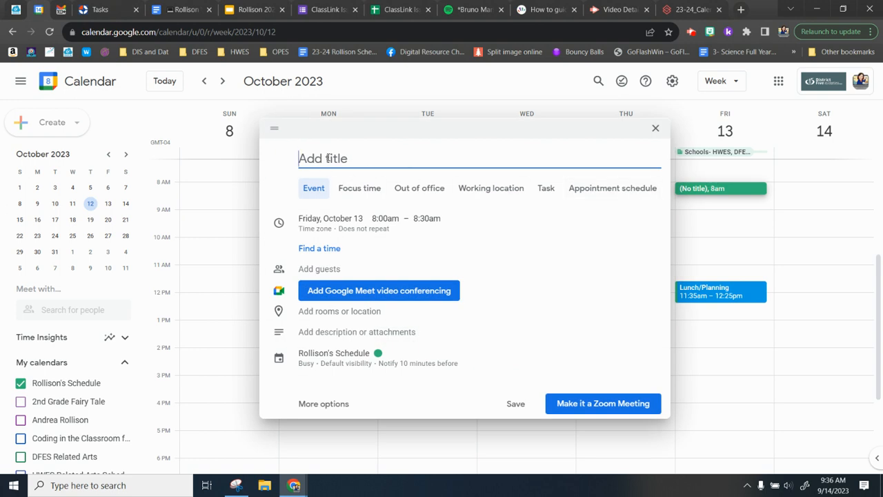
type("Pare")
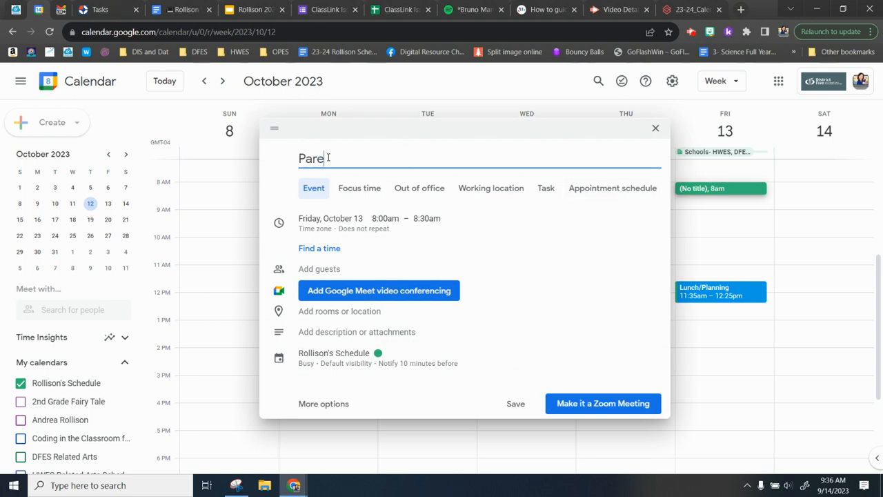
type("nt Conferences")
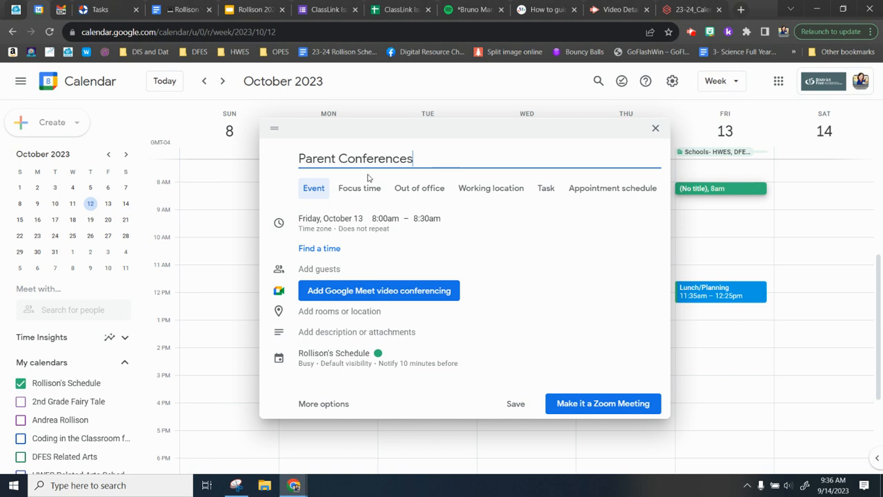
left_click(594, 189)
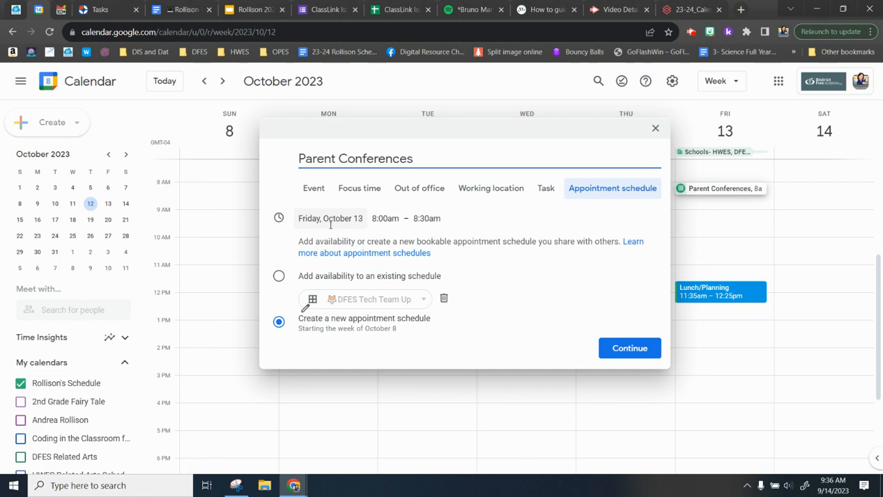
End the availability at 3:00pm and choose to create a new appointment schedule
left_click(423, 219)
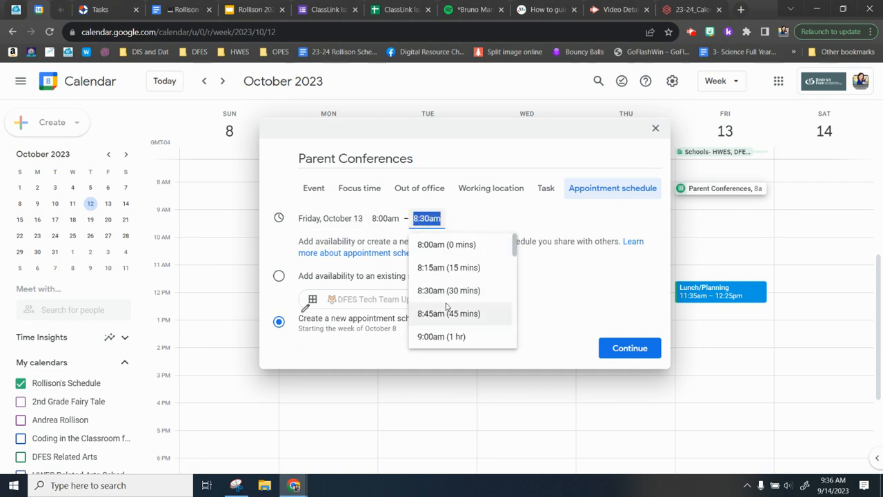
scroll(448, 307, "down", 3)
scroll(447, 304, "down", 5)
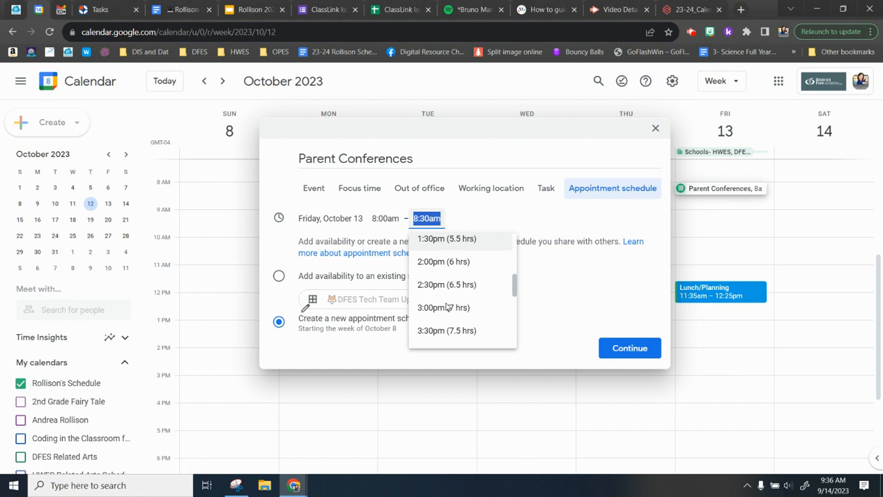
left_click(444, 297)
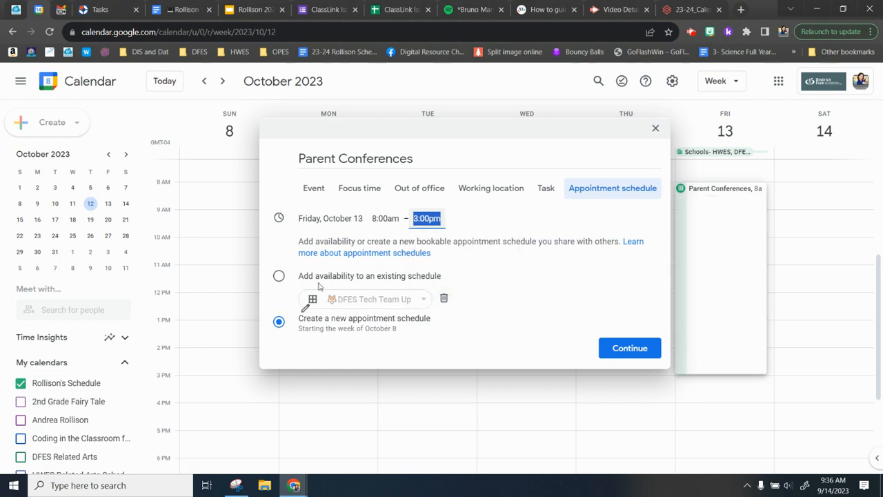
left_click(278, 275)
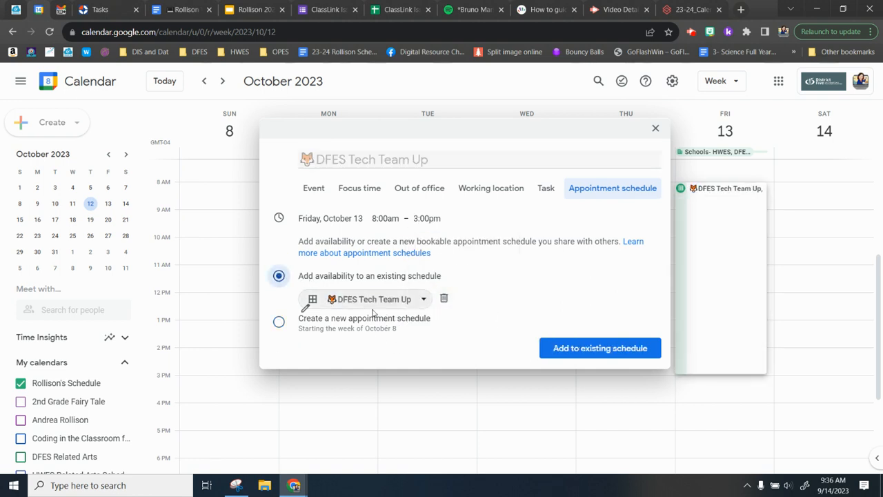
left_click(416, 306)
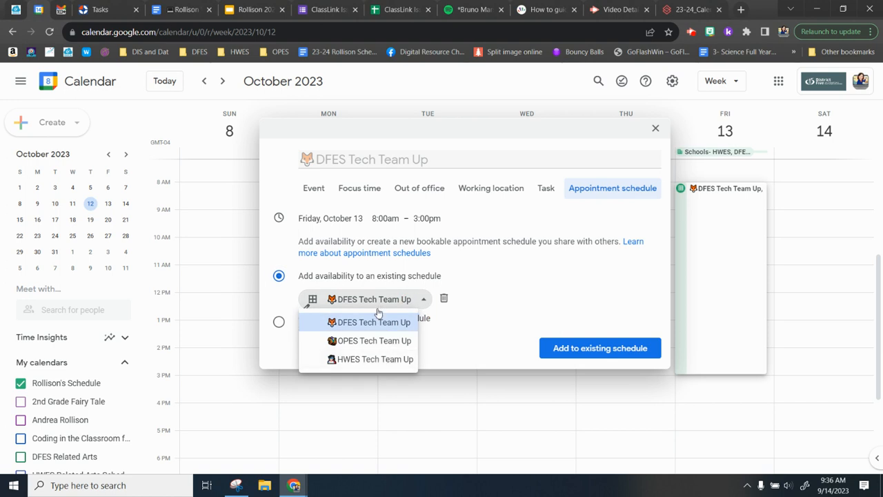
left_click(278, 321)
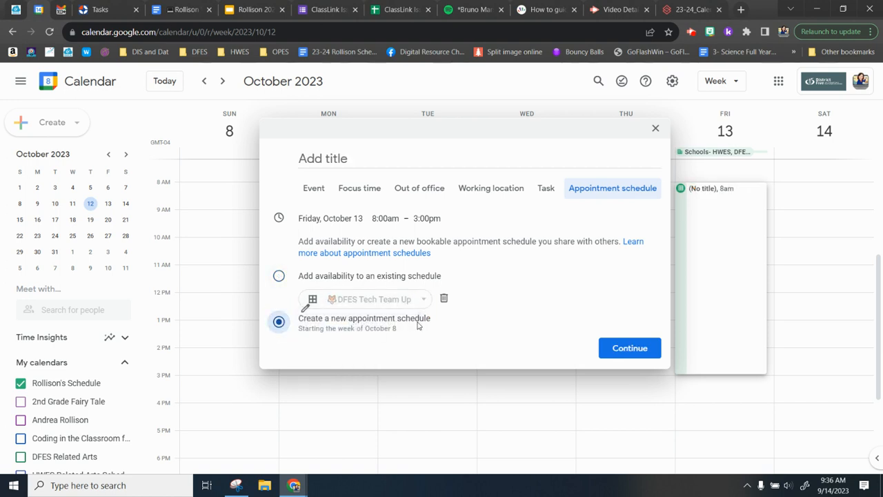
Name the schedule 'Parent Conferences' and keep 30-minute appointments
left_click(626, 356)
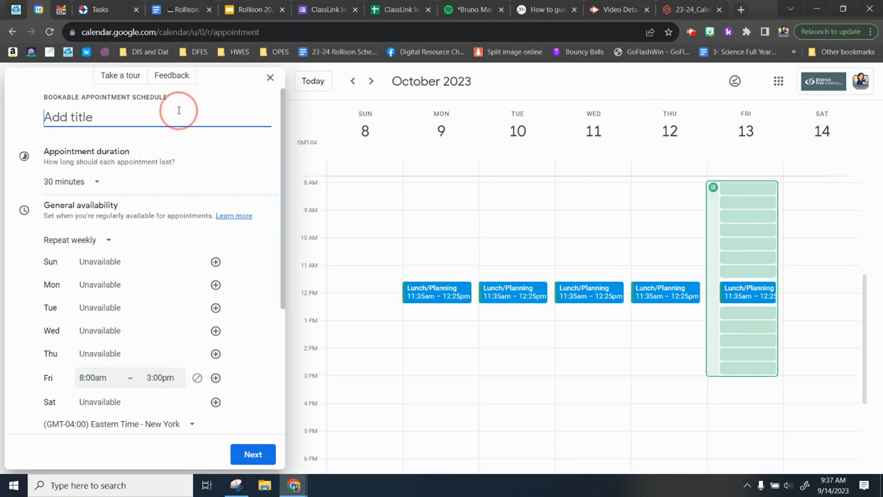
type("Parent")
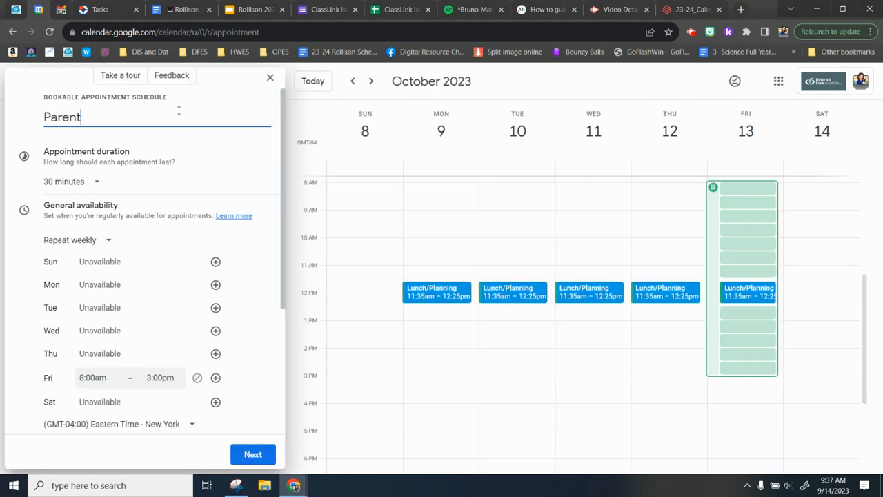
type(" Conferences")
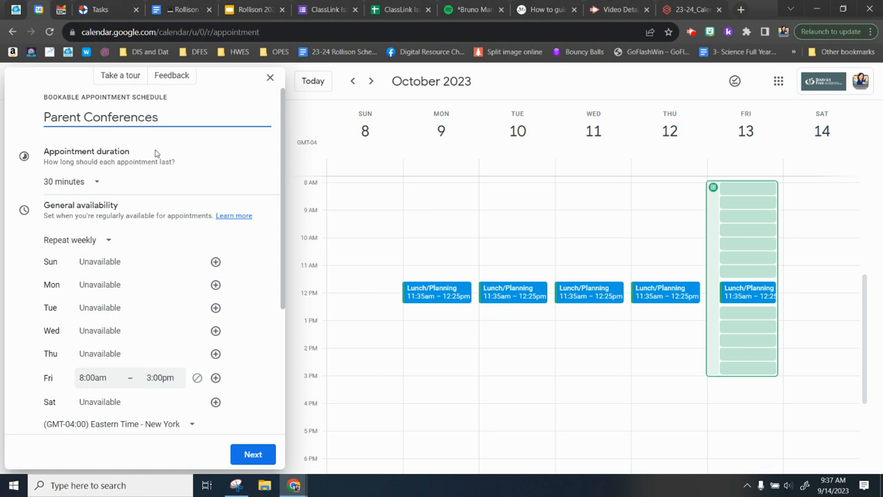
left_click(93, 184)
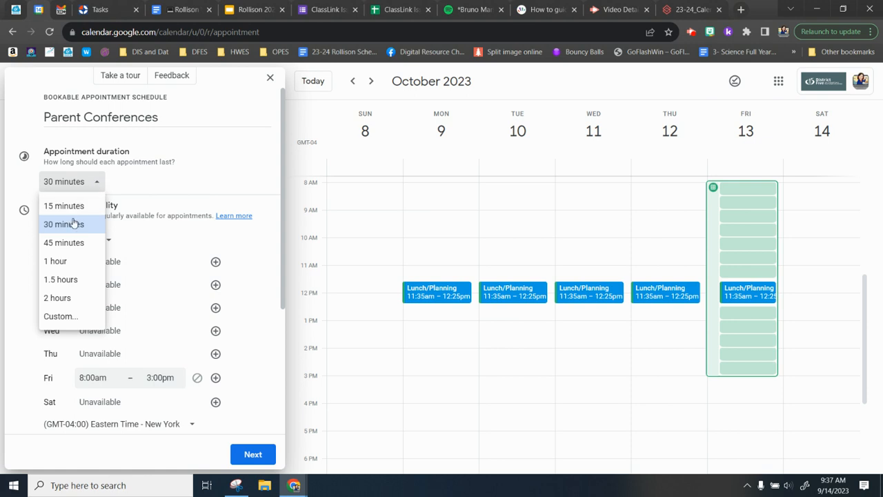
left_click(137, 178)
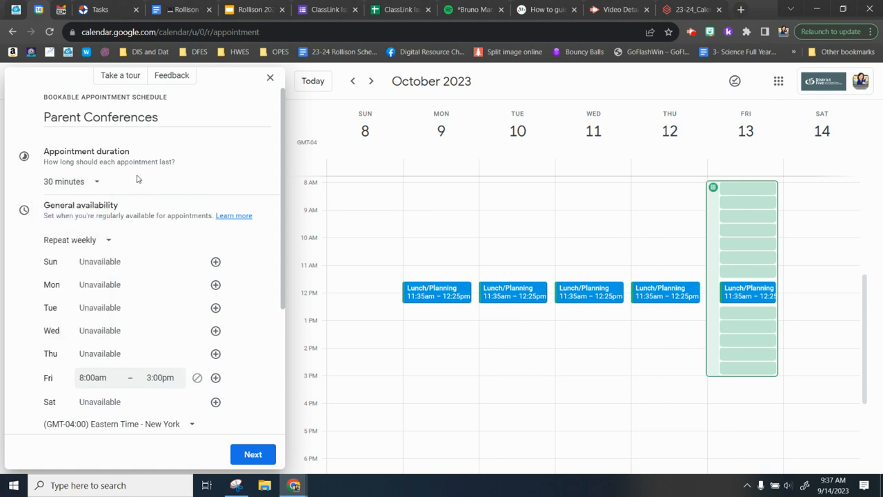
scroll(137, 179, "down", 2)
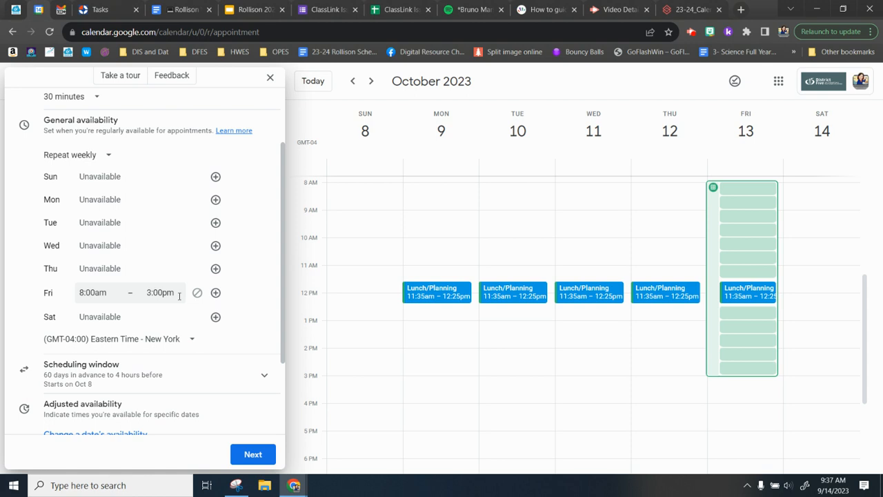
Add Thursday availability from 3:00pm to 5:00pm and expand the scheduling window options
left_click(215, 268)
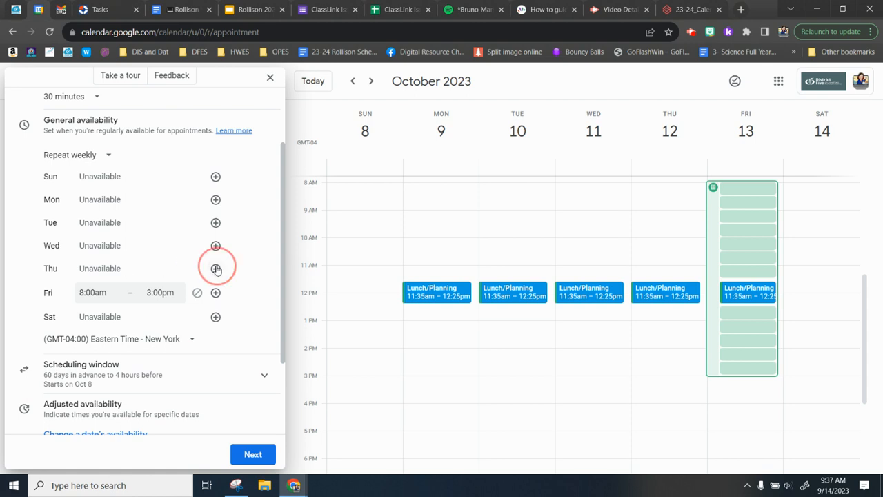
scroll(216, 270, "down", 1)
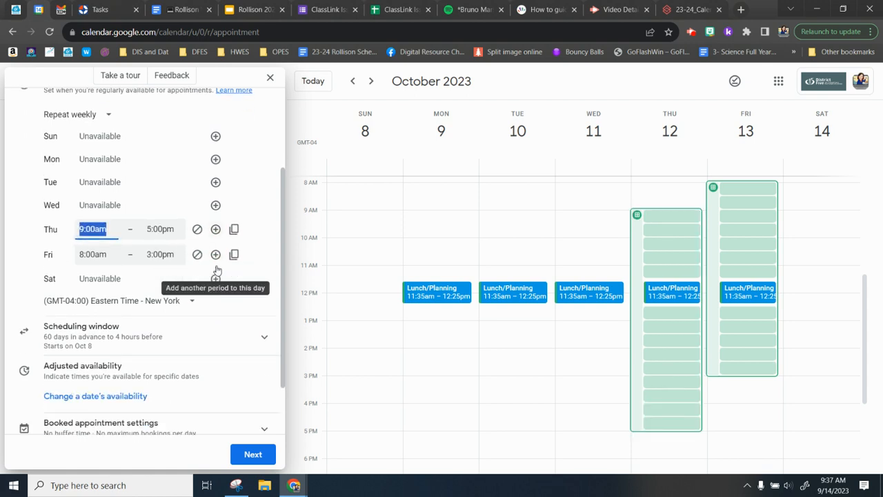
left_click(95, 222)
scroll(107, 310, "down", 4)
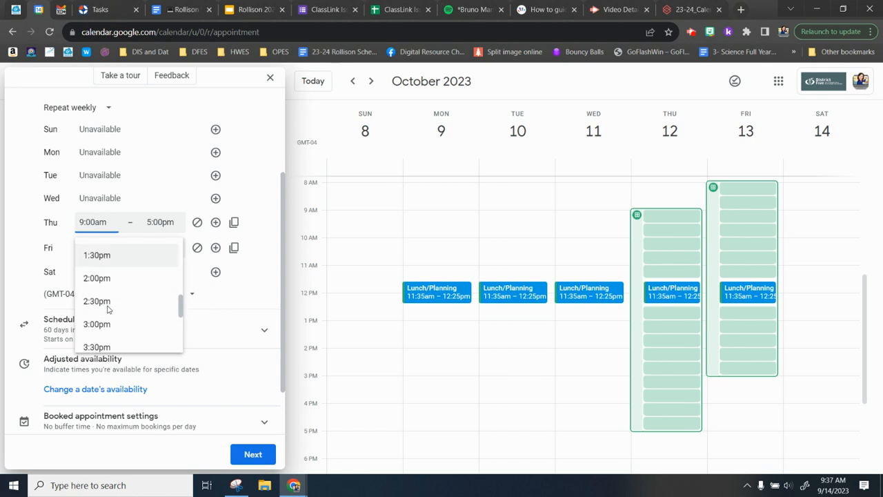
right_click(107, 309)
left_click(97, 301)
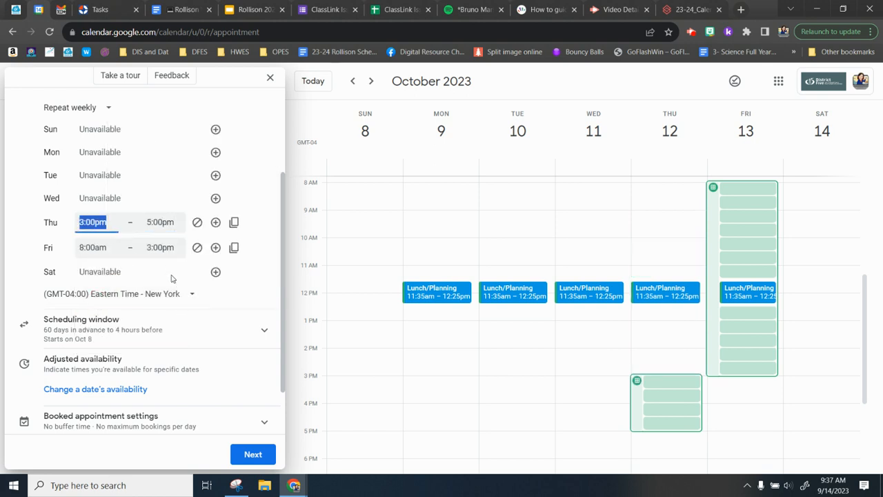
scroll(172, 282, "down", 1)
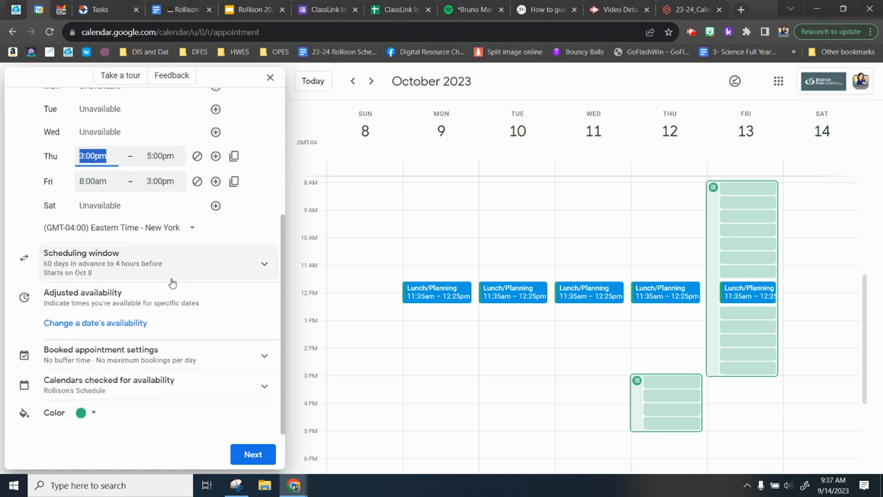
left_click(103, 271)
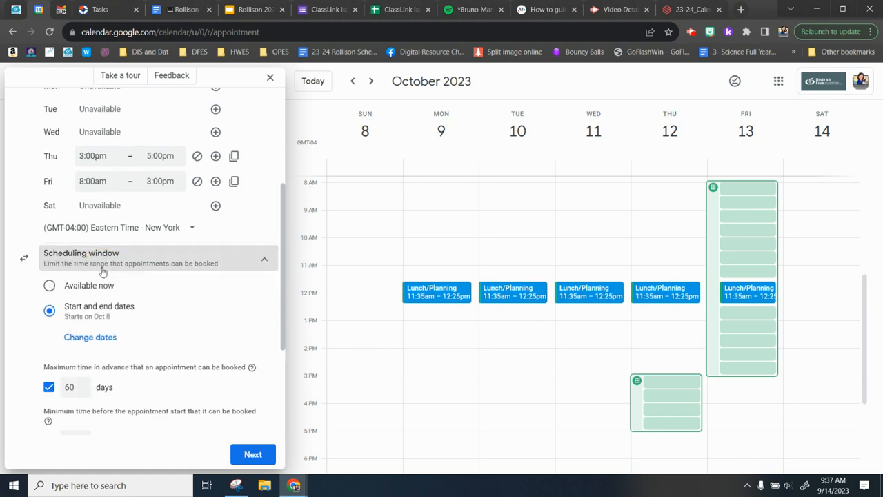
Keep the 60-day advance and 4-hour minimum notice limits, then expand booked appointment settings
scroll(102, 270, "down", 1)
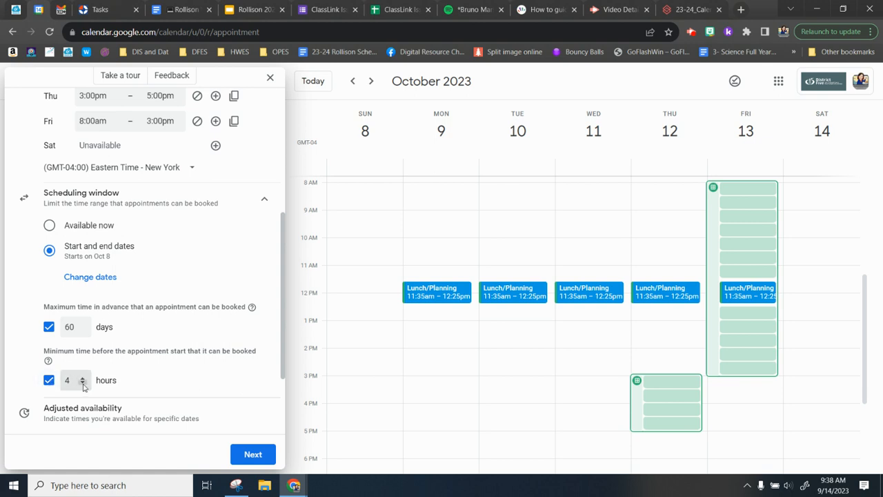
scroll(75, 380, "down", 3)
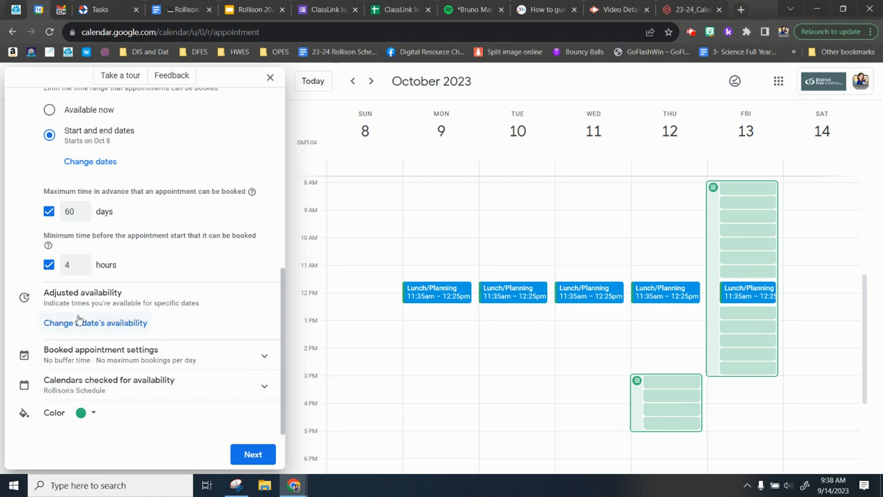
left_click(95, 355)
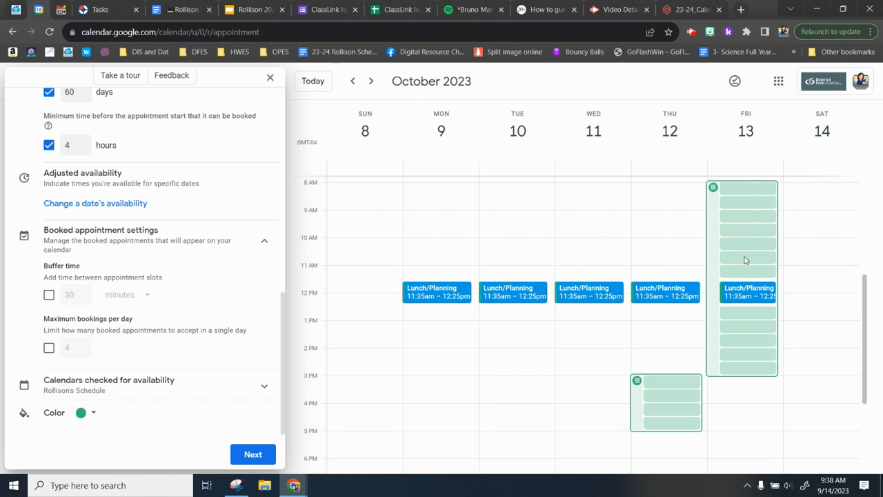
Turn on a 10-minute buffer between appointments and continue to the booking page settings
mouse_move(739, 298)
left_click(49, 295)
double_click(69, 295)
type("5")
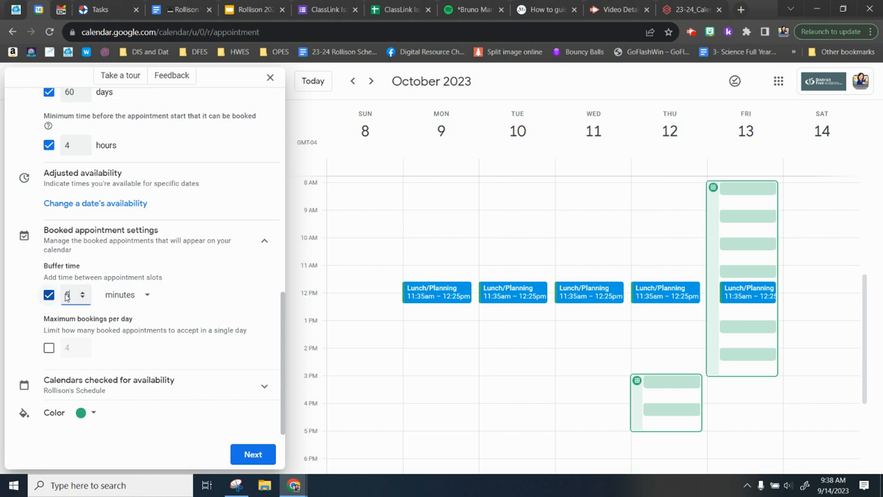
left_click(175, 309)
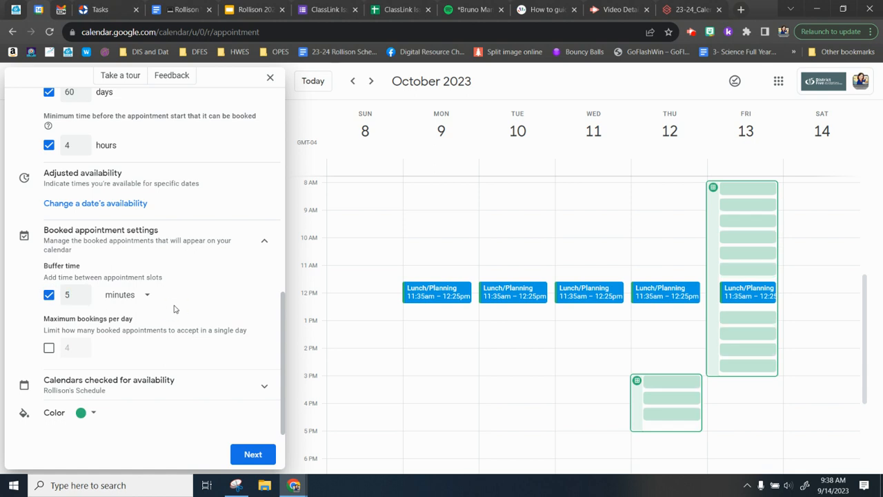
double_click(59, 292)
type("2")
key("BackSpace")
type("10")
left_click(28, 344)
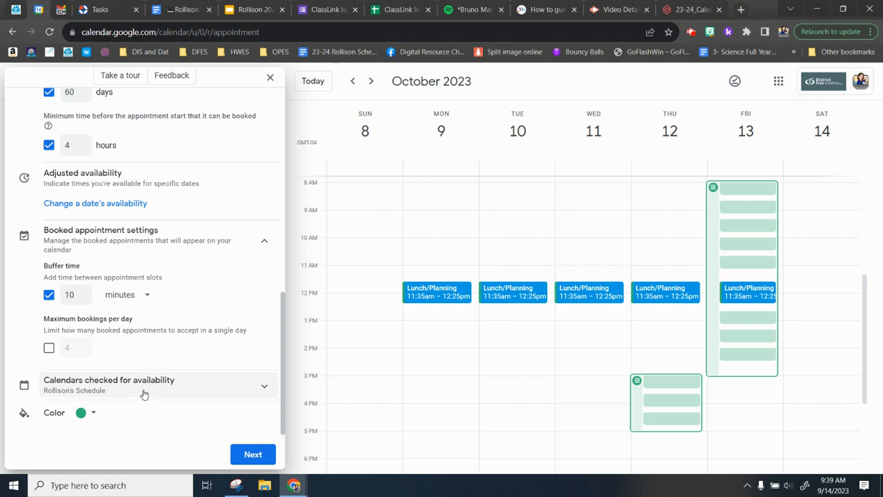
left_click(242, 456)
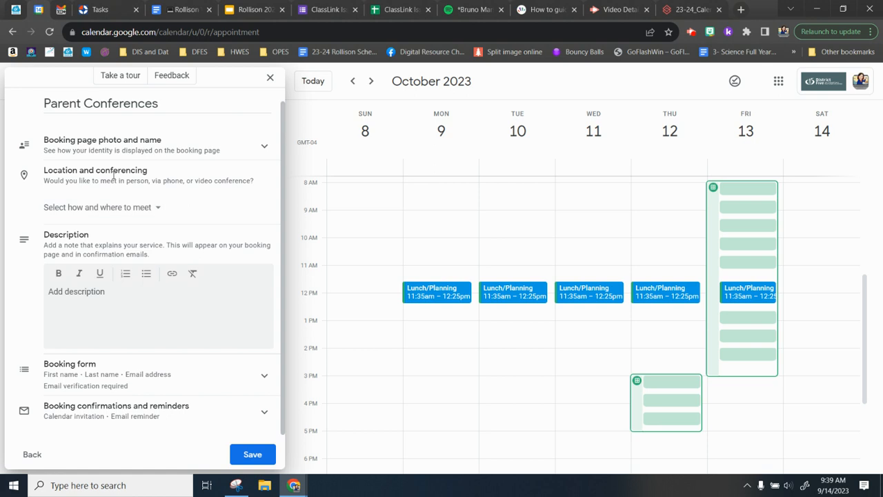
Check the meeting location choices without picking one, then expand the booking form fields
left_click(90, 206)
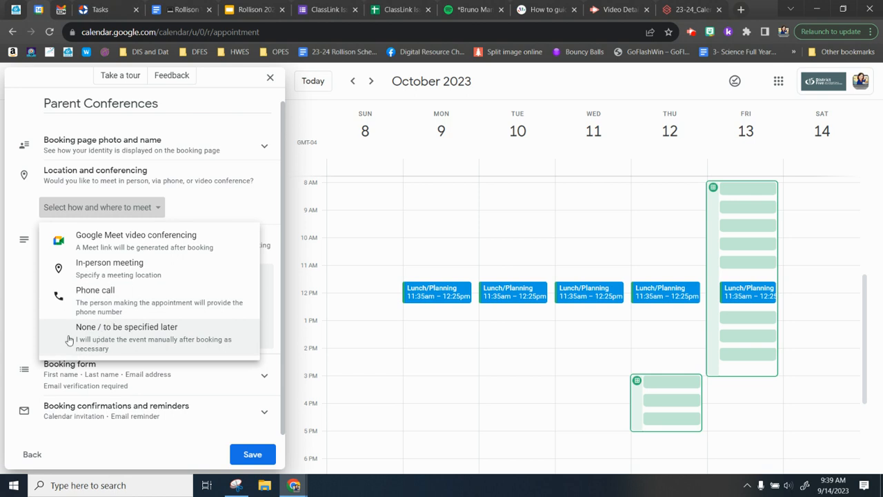
left_click(3, 301)
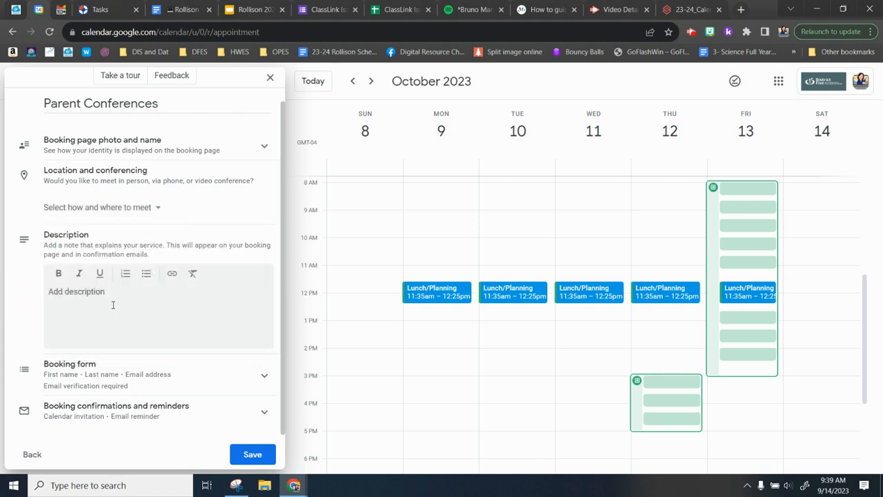
left_click(118, 376)
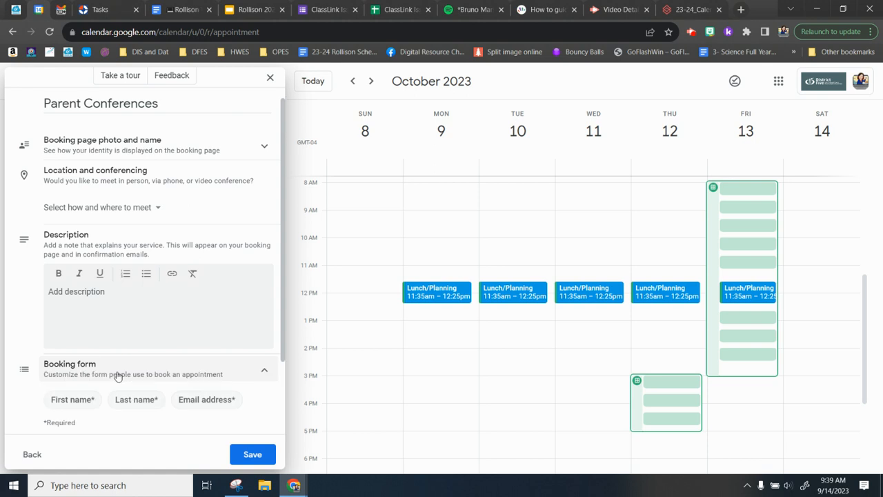
scroll(118, 376, "down", 1)
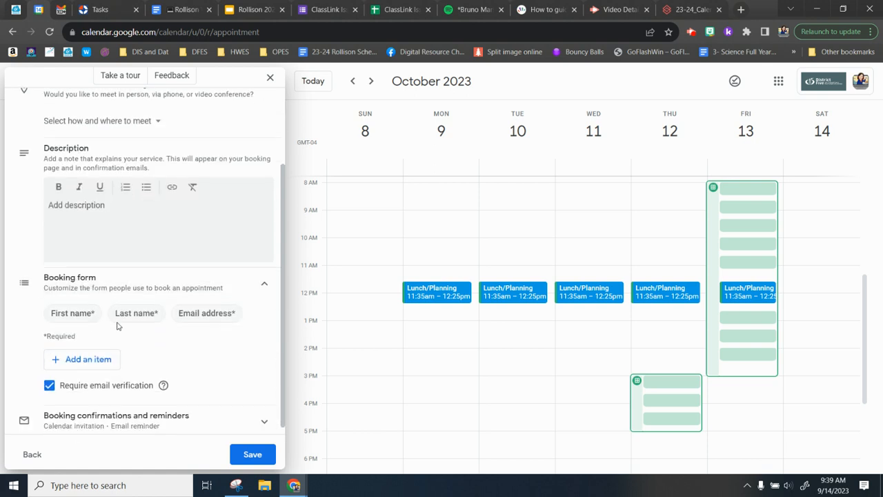
scroll(216, 317, "down", 1)
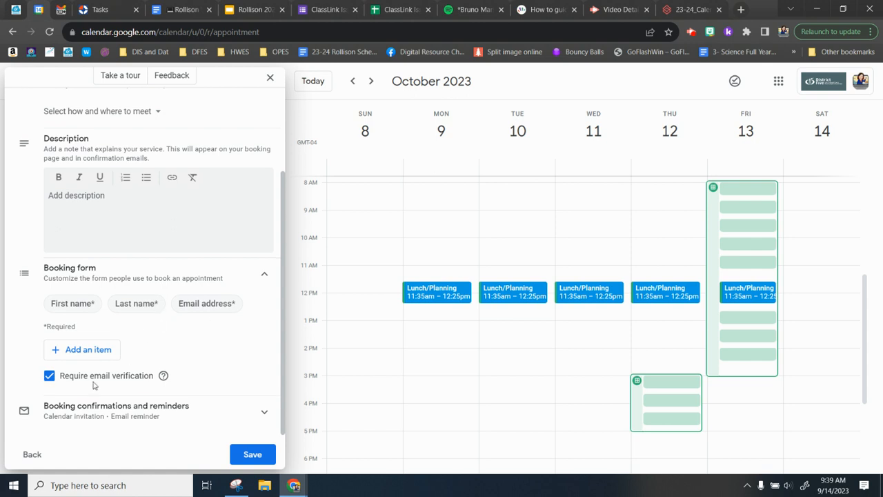
Add a required phone number field to the booking form
left_click(84, 352)
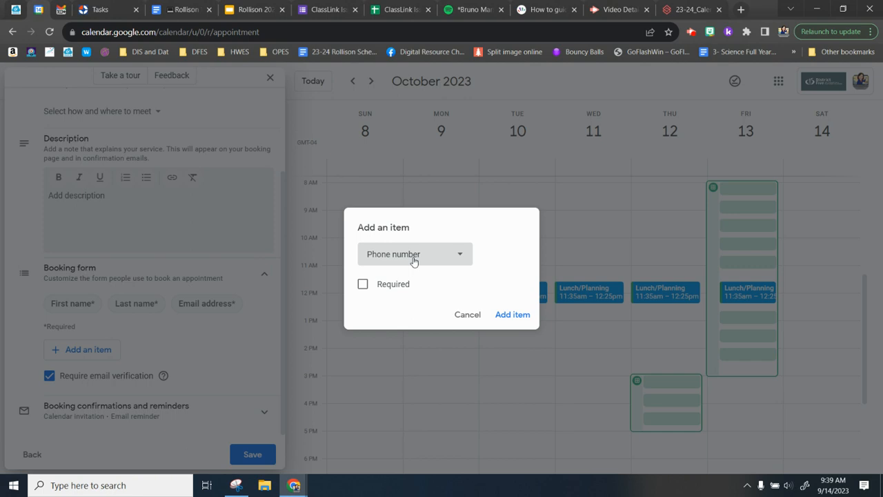
left_click(362, 285)
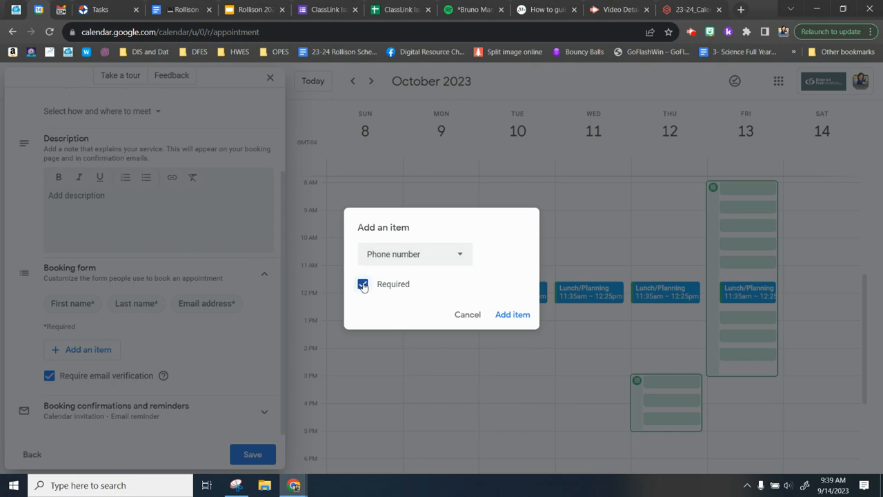
left_click(511, 315)
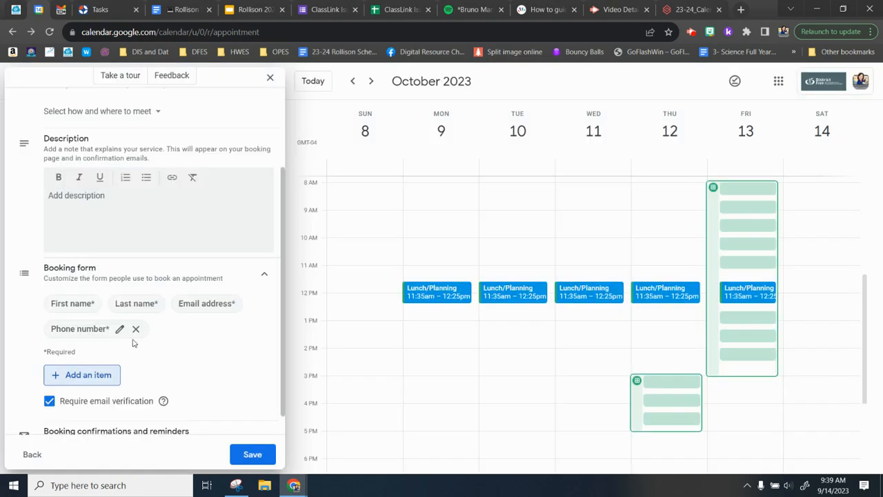
Add the required question 'Do you have any concerns you would like to discuss?' and save
left_click(98, 372)
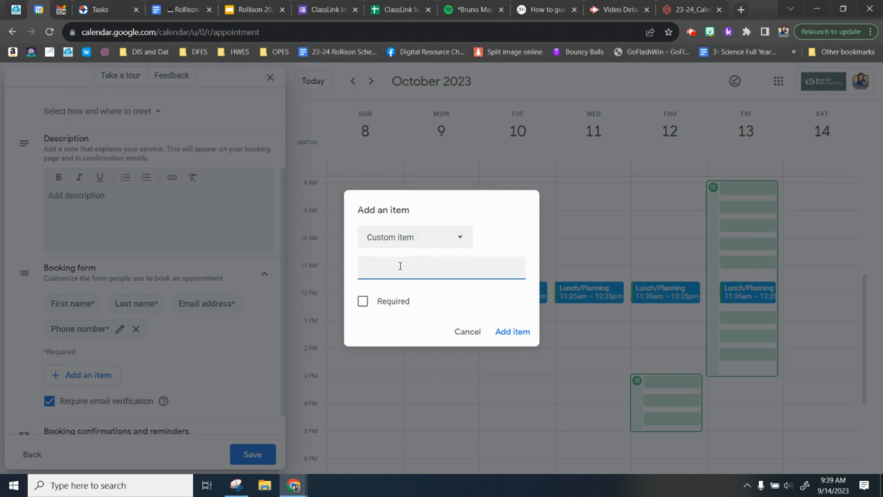
type("Do you have any concerns you would lik")
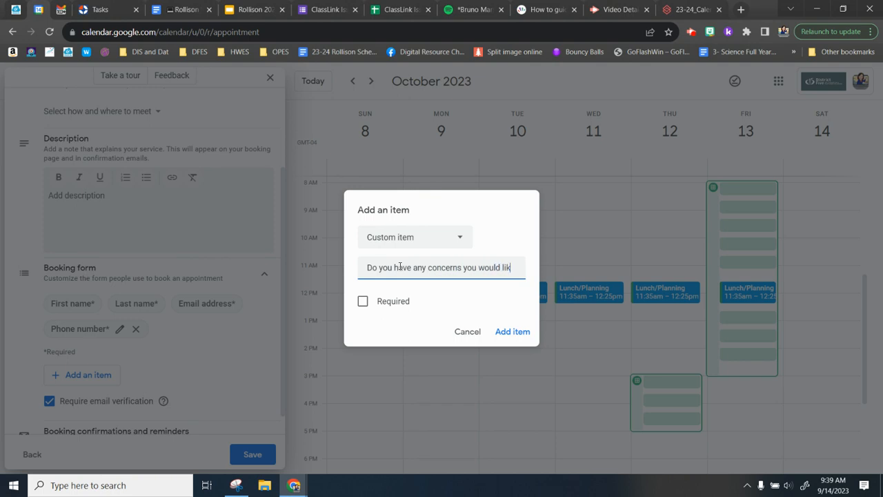
type("e to discuss?")
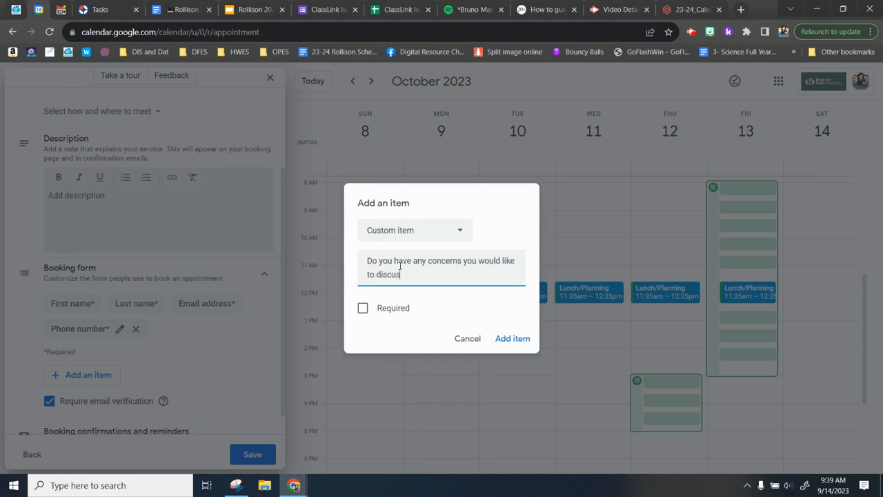
left_click(363, 312)
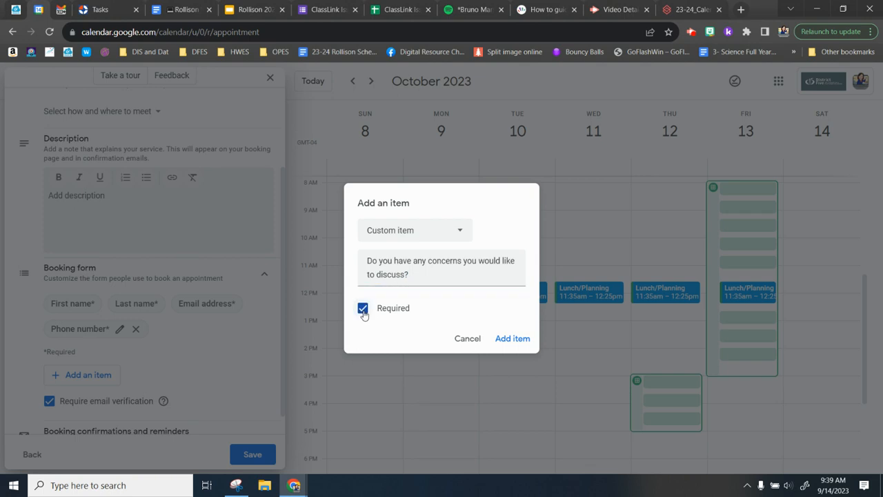
left_click(508, 336)
scroll(215, 388, "down", 1)
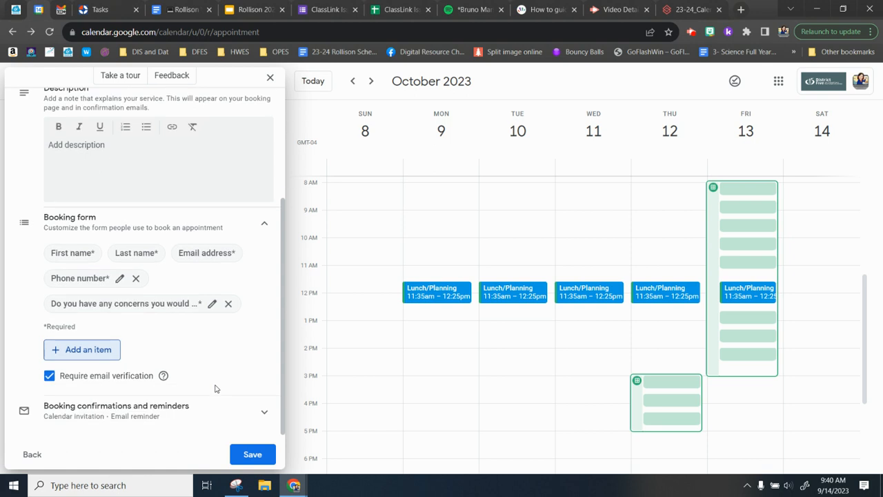
left_click(253, 452)
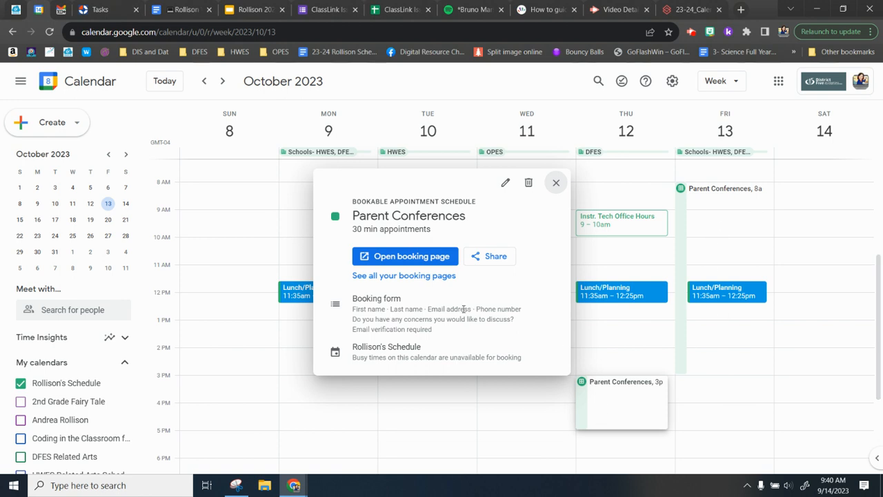
Open the Parent Conferences booking page from the calendar in a new tab
left_click(426, 262)
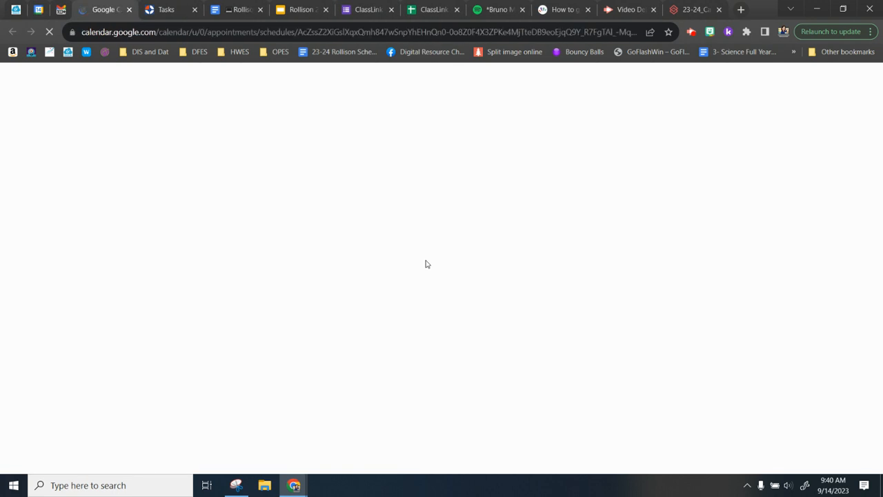
On the booking page, move to October 2023 and pick the Friday, October 13, 10:00am slot
left_click(425, 263)
left_click_drag(425, 264, 451, 216)
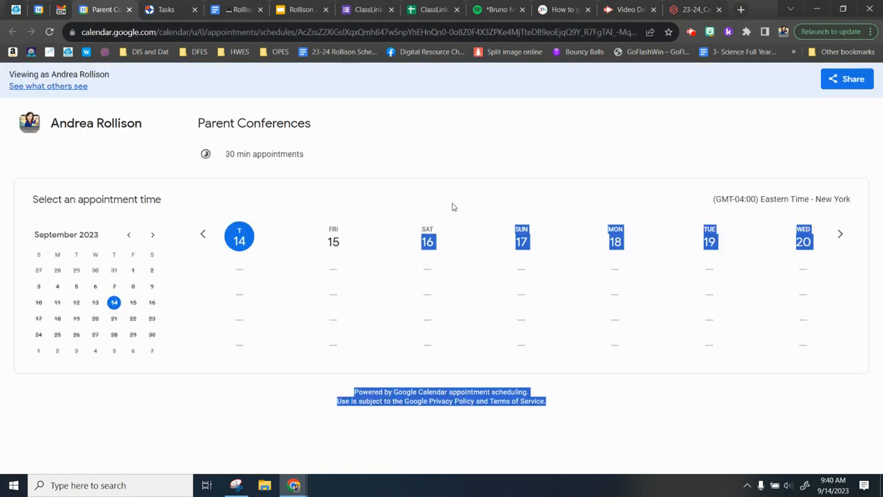
left_click(432, 162)
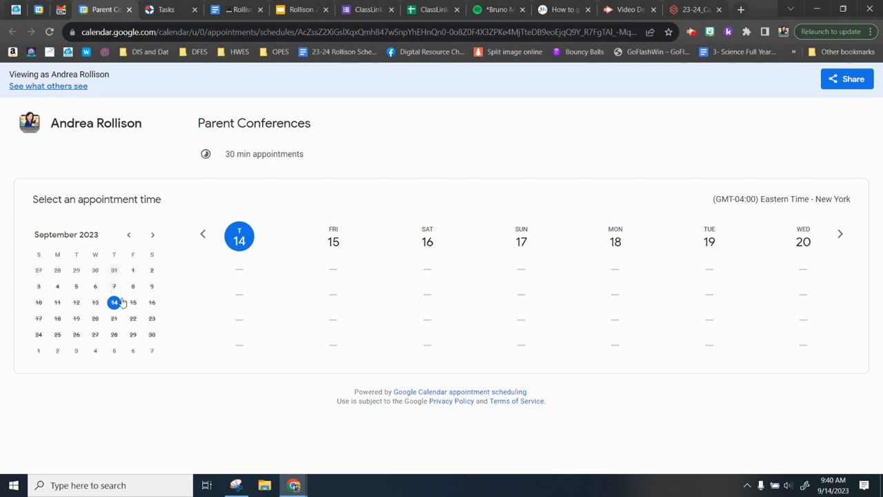
left_click(152, 238)
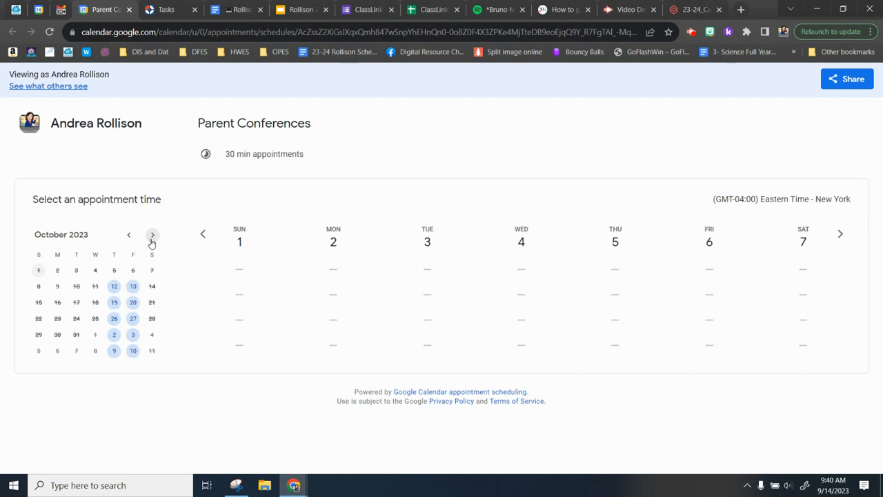
left_click(114, 293)
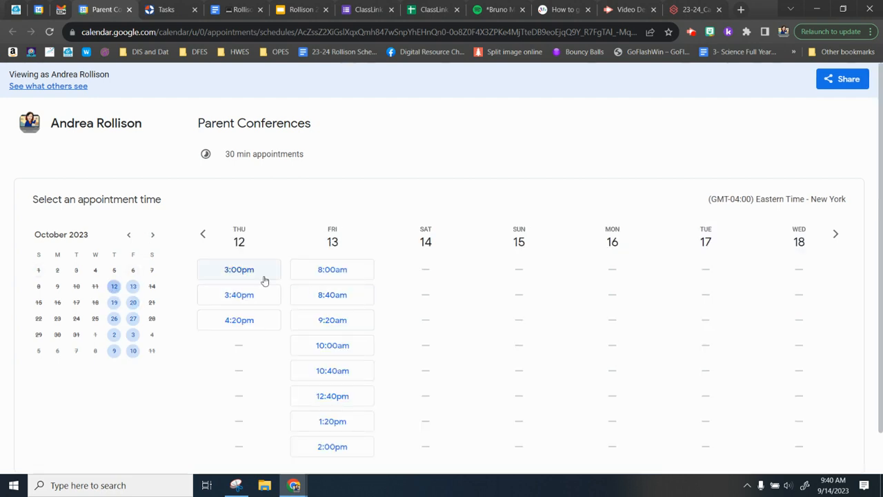
scroll(264, 280, "down", 1)
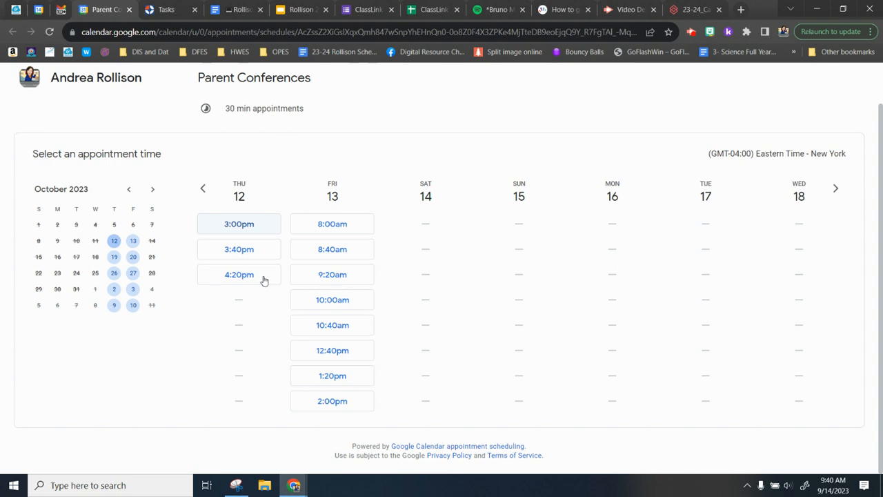
scroll(263, 280, "up", 1)
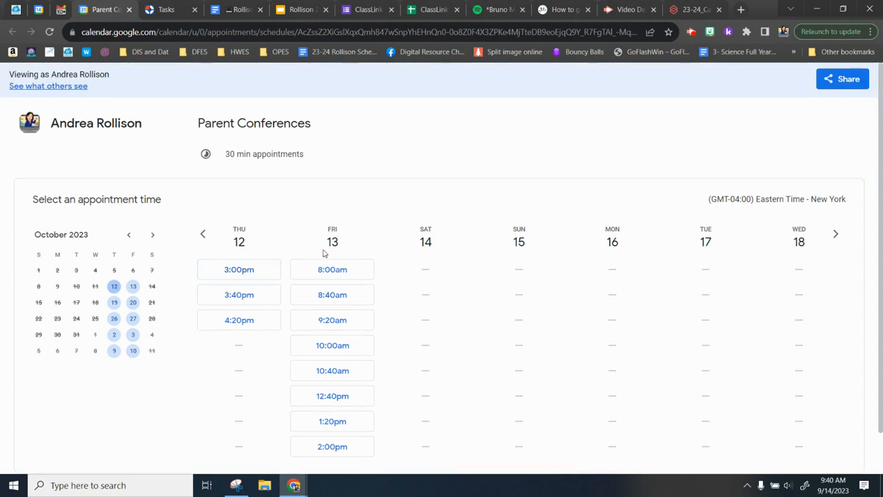
scroll(361, 289, "down", 1)
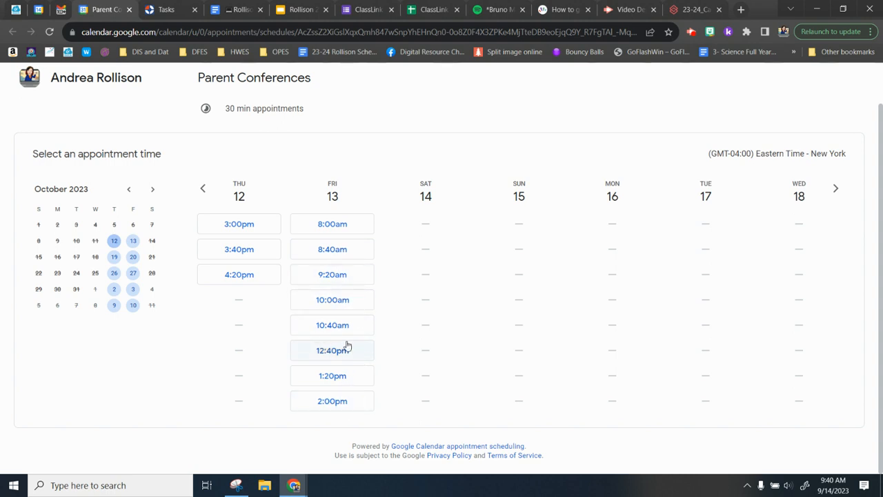
left_click(347, 305)
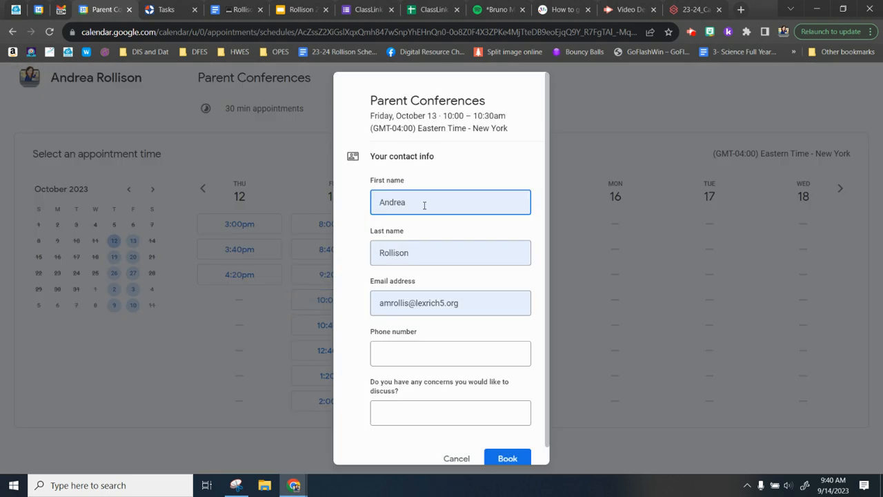
Enter a phone number, answer the concerns question, and book the Friday 10:00–10:30am slot
left_click(422, 353)
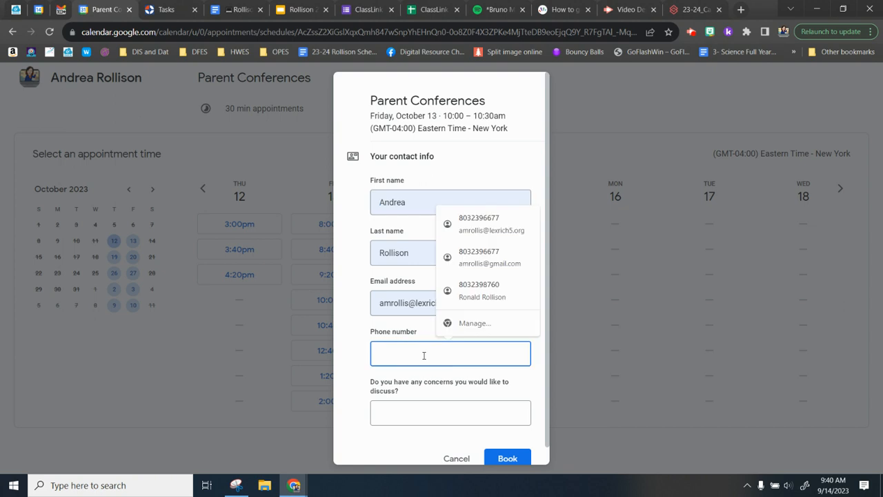
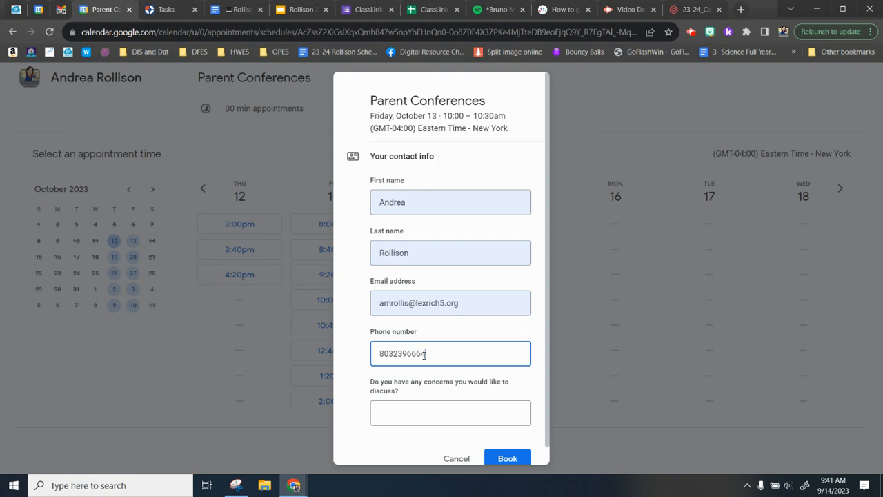
left_click(395, 408)
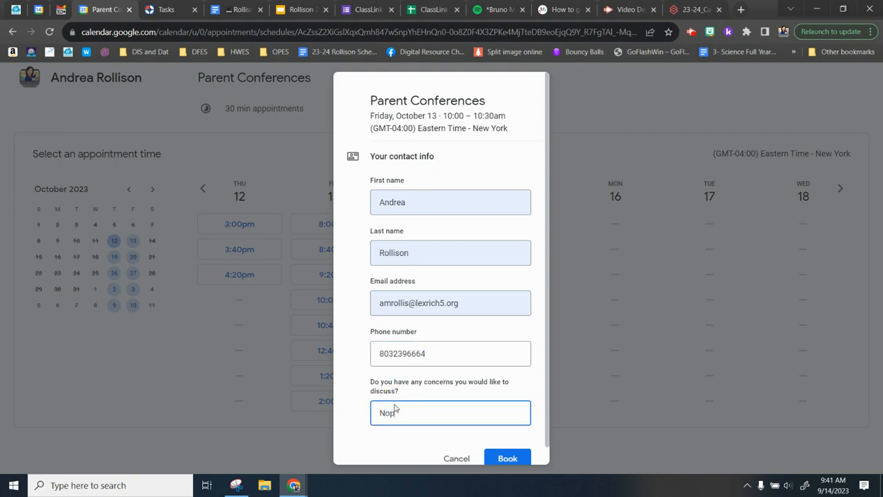
left_click(508, 458)
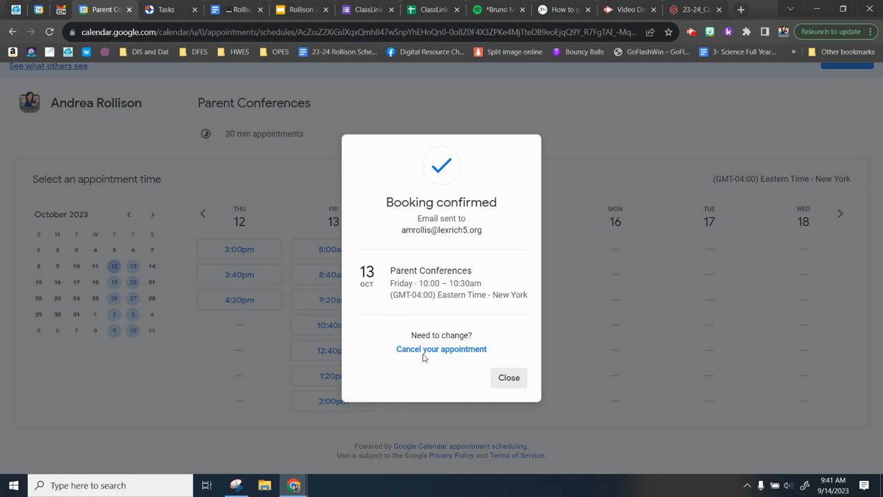
Dismiss the confirmation, return to the calendar, and check the Friday 10am booking's details
left_click(508, 379)
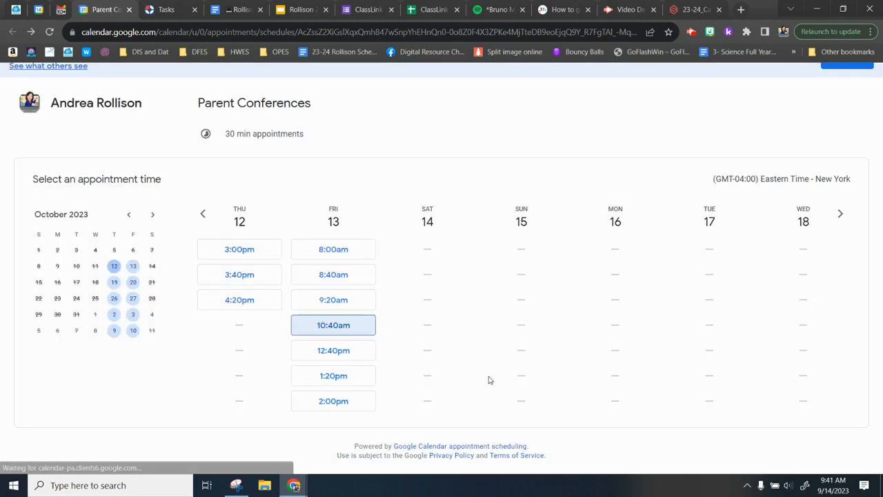
left_click(38, 8)
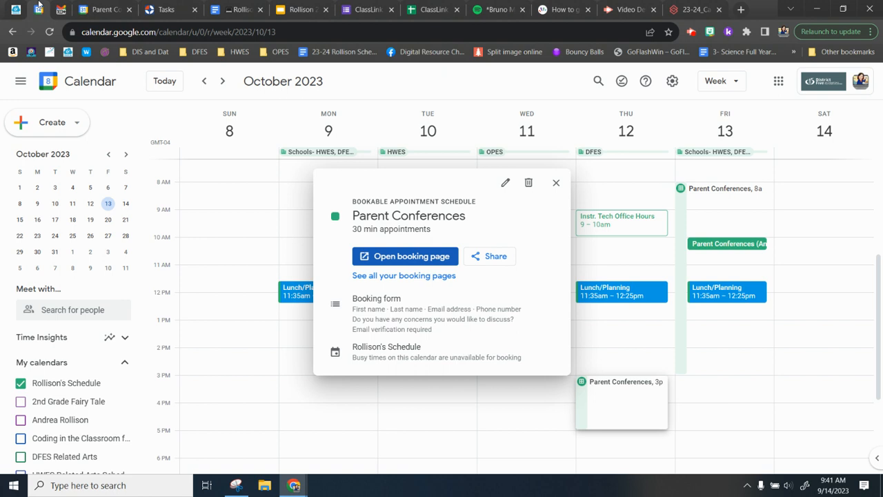
left_click(558, 184)
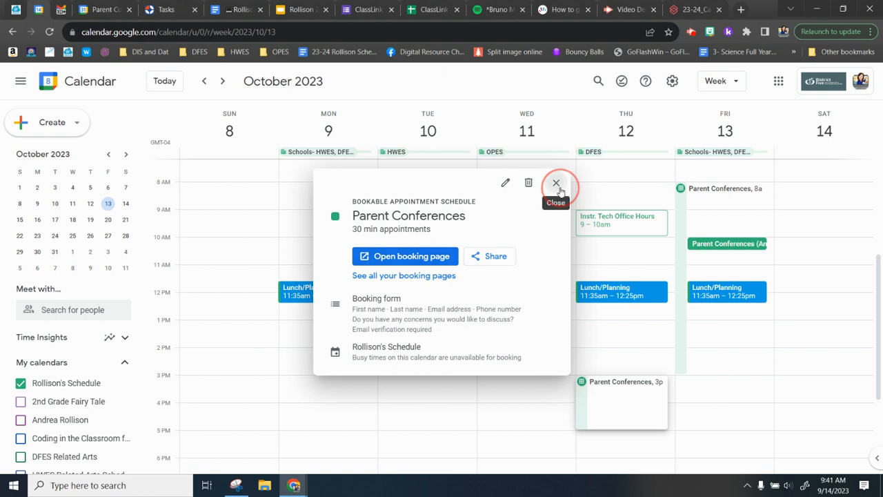
left_click(739, 247)
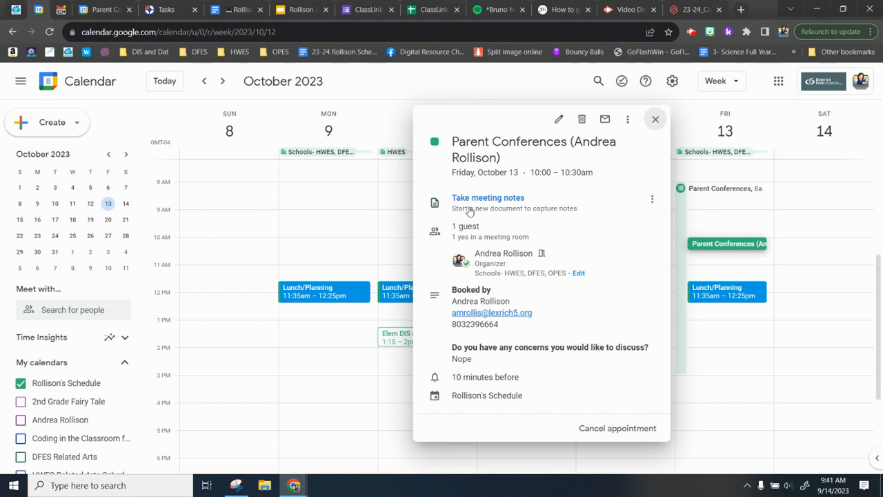
left_click(655, 119)
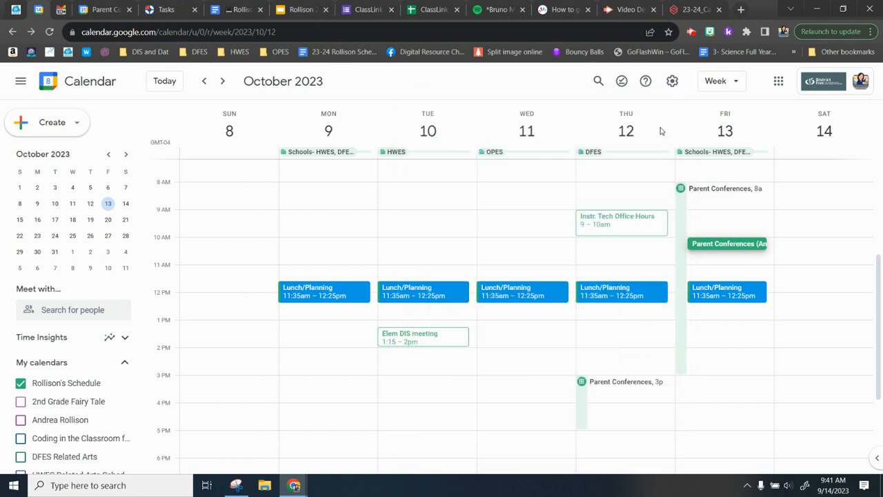